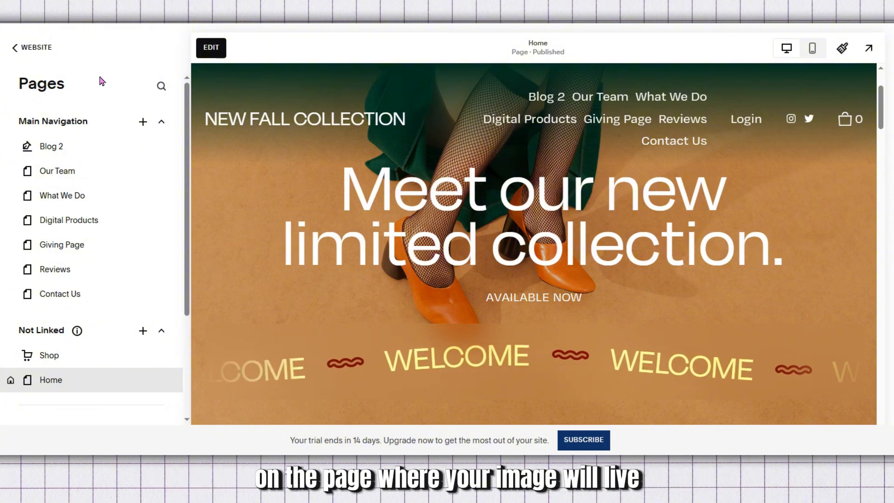
Step: Open the Home page for editing, add an Image block to the shoe-and-papaya banner section and move it to the section's centre
{"action": "left_click", "coordinate": [212, 47]}
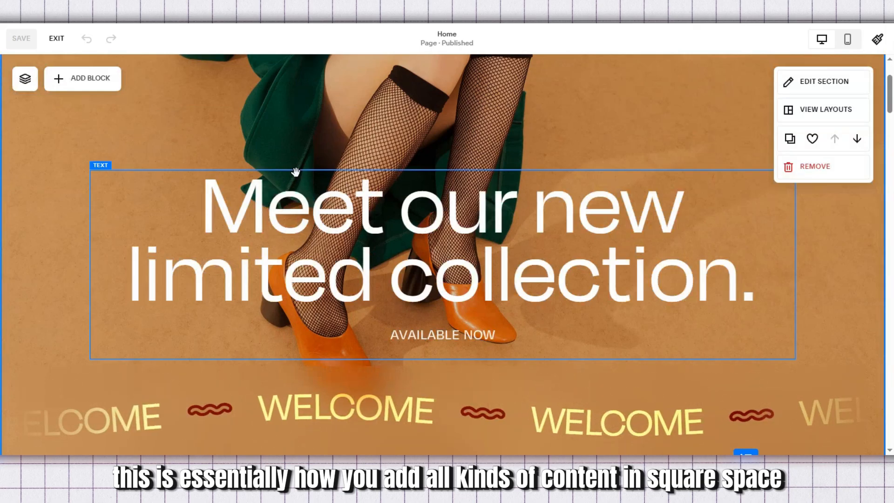
{"action": "scroll", "coordinate": [296, 172], "scroll_direction": "down", "scroll_amount": 15}
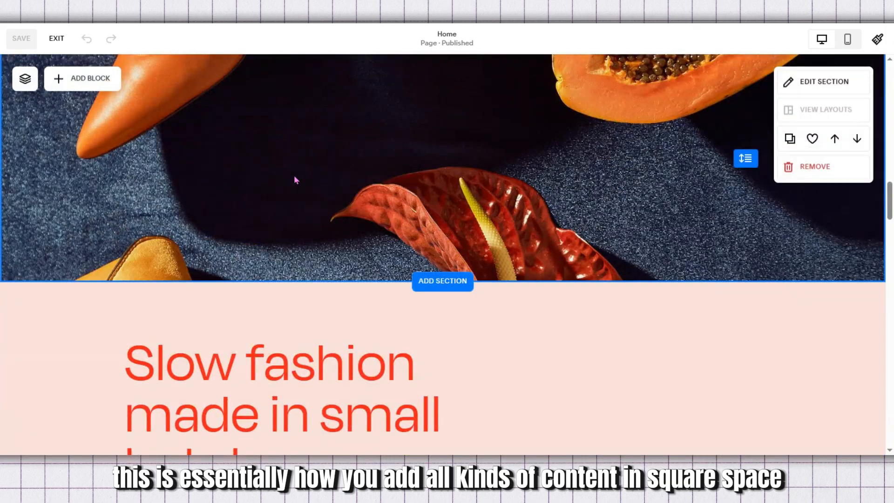
{"action": "scroll", "coordinate": [295, 180], "scroll_direction": "up", "scroll_amount": 2}
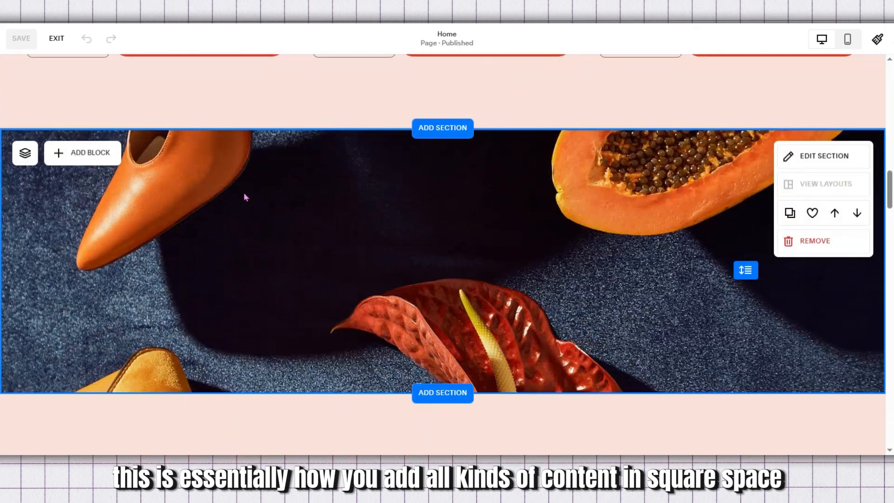
{"action": "left_click", "coordinate": [88, 155]}
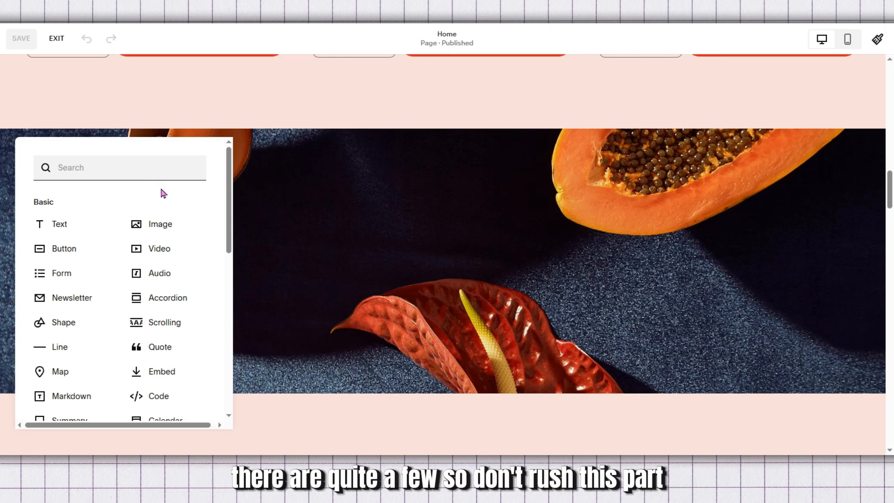
{"action": "left_click", "coordinate": [188, 228]}
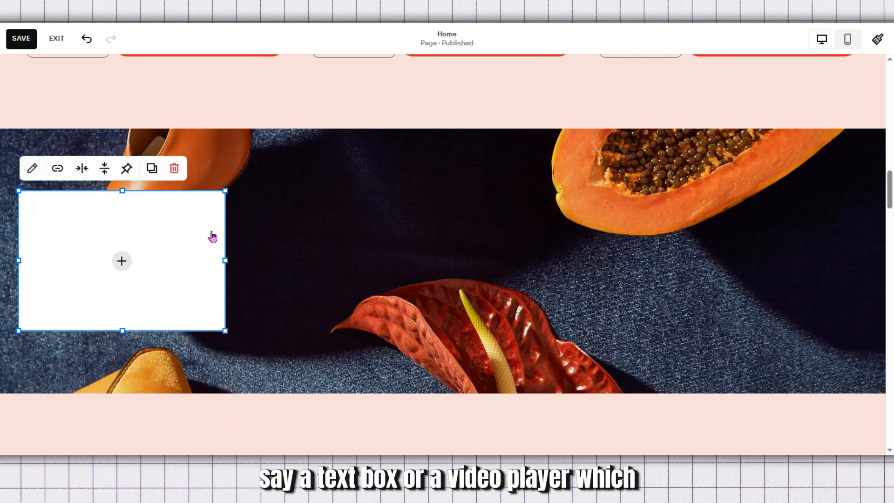
{"action": "left_click_drag", "start_coordinate": [192, 229], "coordinate": [496, 238]}
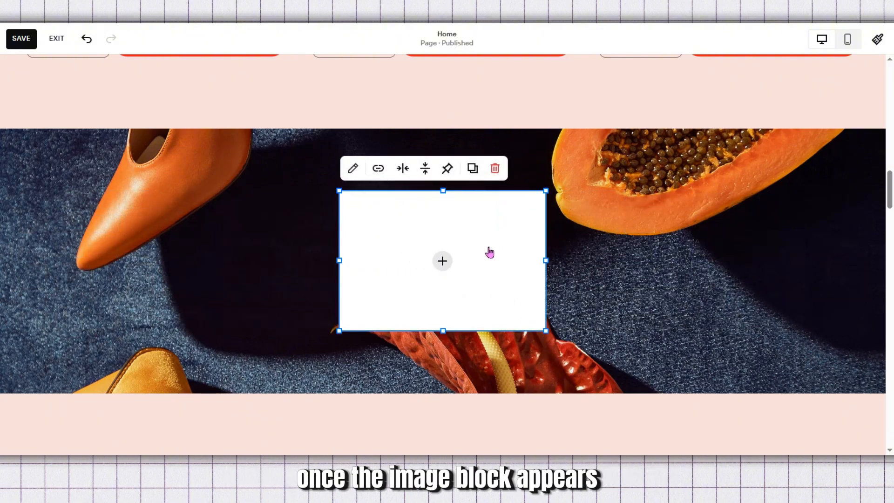
Step: Upload the red rose bouquet picture from the Downloads folder into the empty image block in the banner section
{"action": "left_click", "coordinate": [443, 261]}
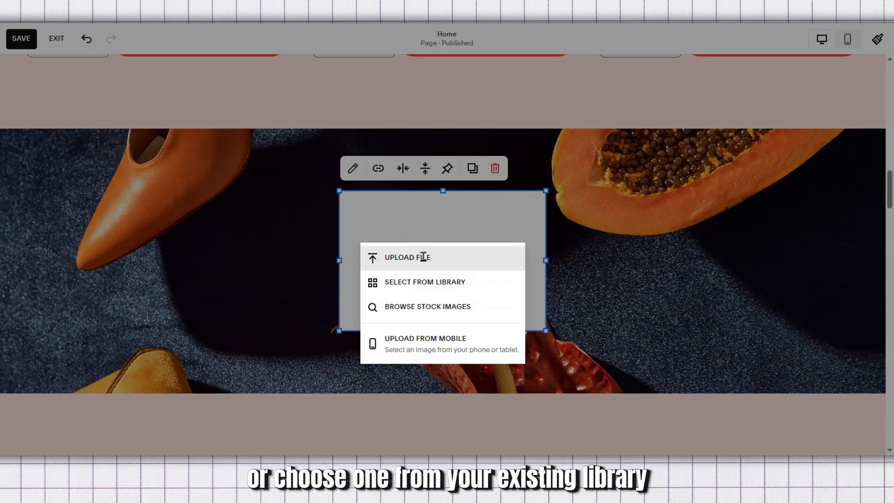
{"action": "left_click", "coordinate": [439, 257]}
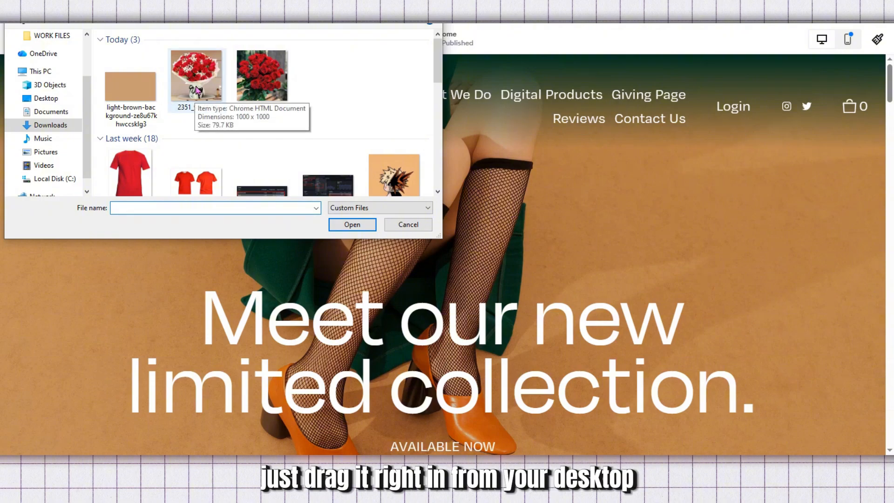
{"action": "left_click", "coordinate": [262, 86]}
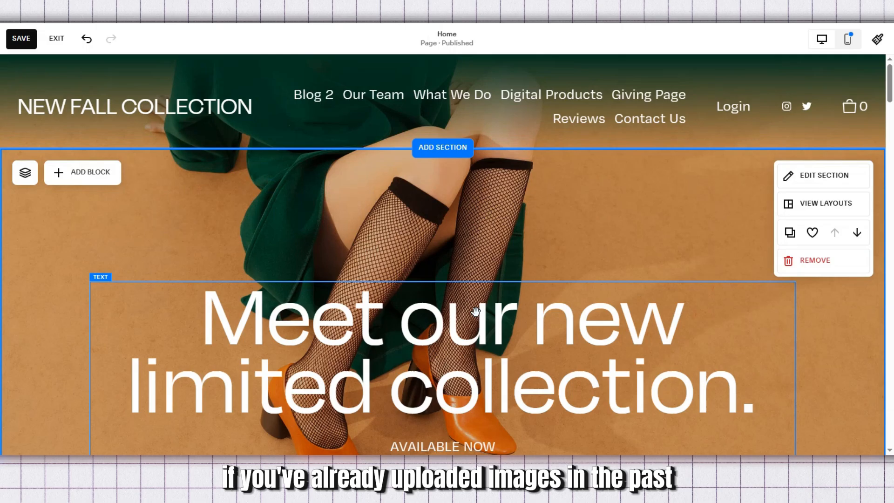
{"action": "scroll", "coordinate": [475, 311], "scroll_direction": "down", "scroll_amount": 3}
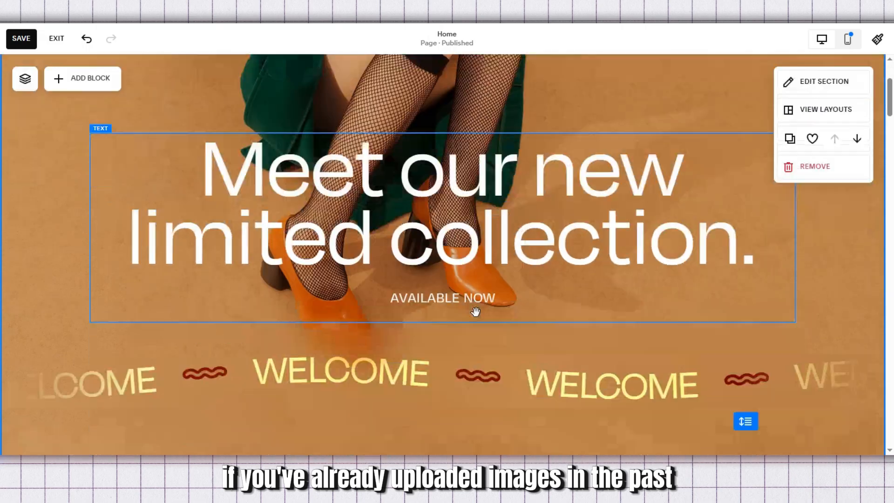
{"action": "scroll", "coordinate": [475, 311], "scroll_direction": "down", "scroll_amount": 15}
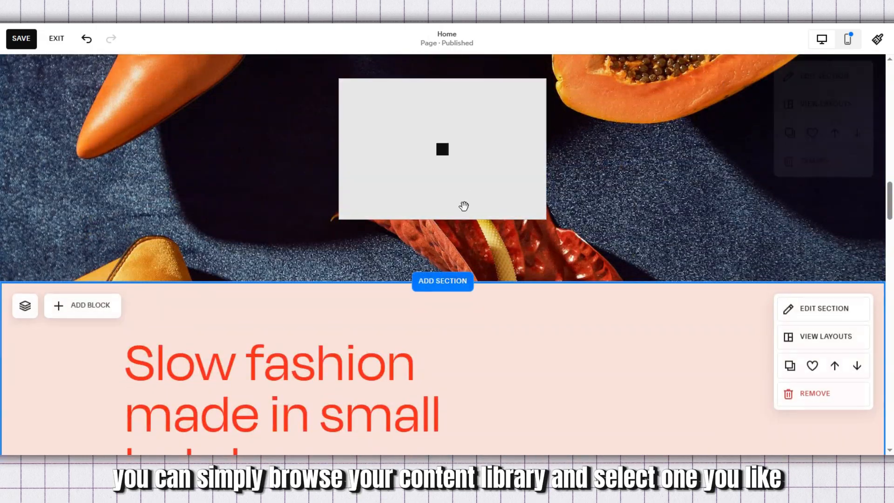
{"action": "scroll", "coordinate": [464, 206], "scroll_direction": "up", "scroll_amount": 1}
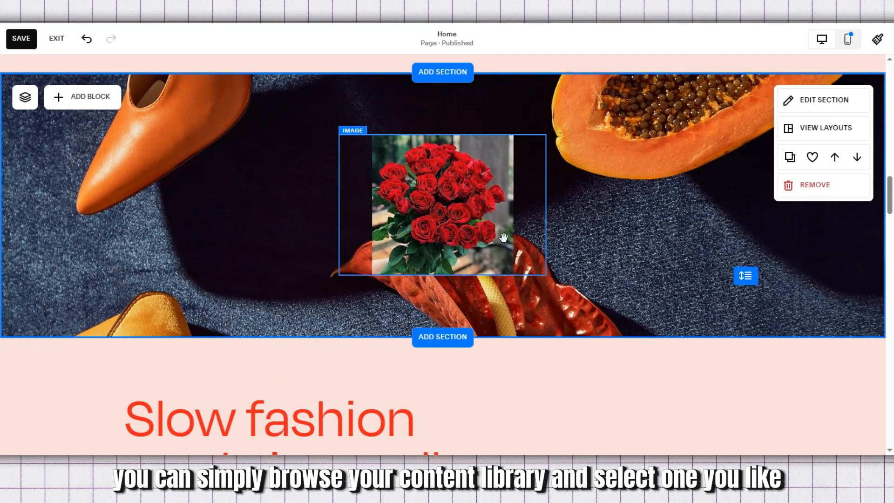
Step: Enlarge the rose image block from its lower-right corner and move it left of the section's centre
{"action": "left_click", "coordinate": [447, 185]}
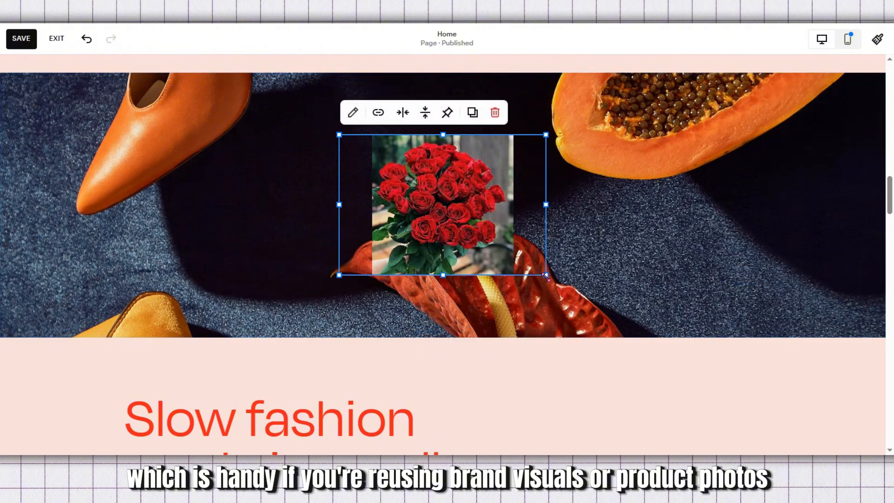
{"action": "left_click_drag", "start_coordinate": [545, 275], "coordinate": [579, 325]}
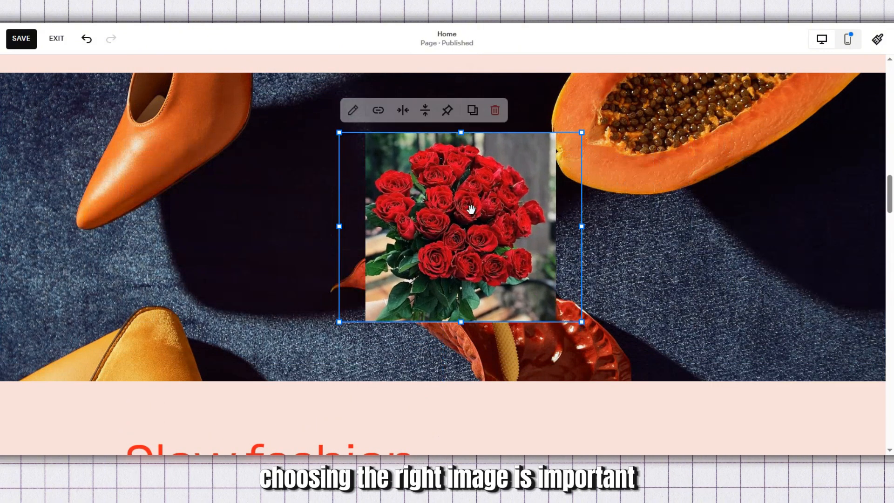
{"action": "left_click_drag", "start_coordinate": [465, 205], "coordinate": [350, 176]}
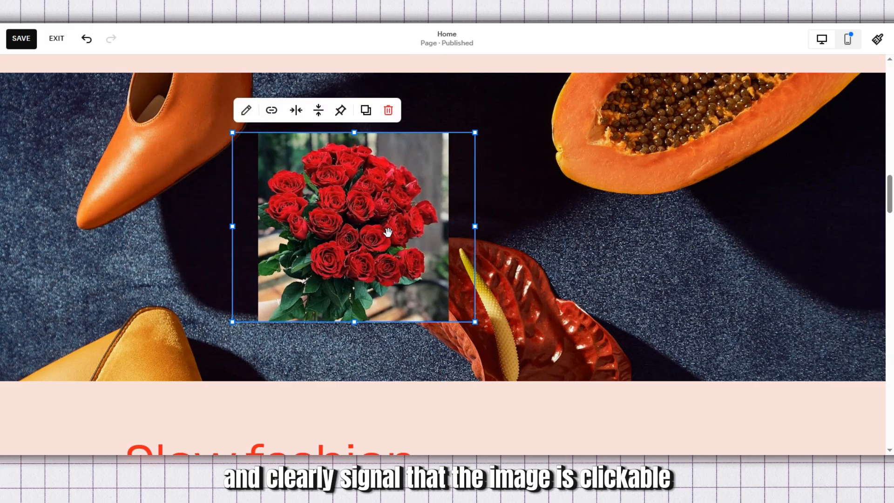
{"action": "left_click_drag", "start_coordinate": [379, 232], "coordinate": [385, 152]}
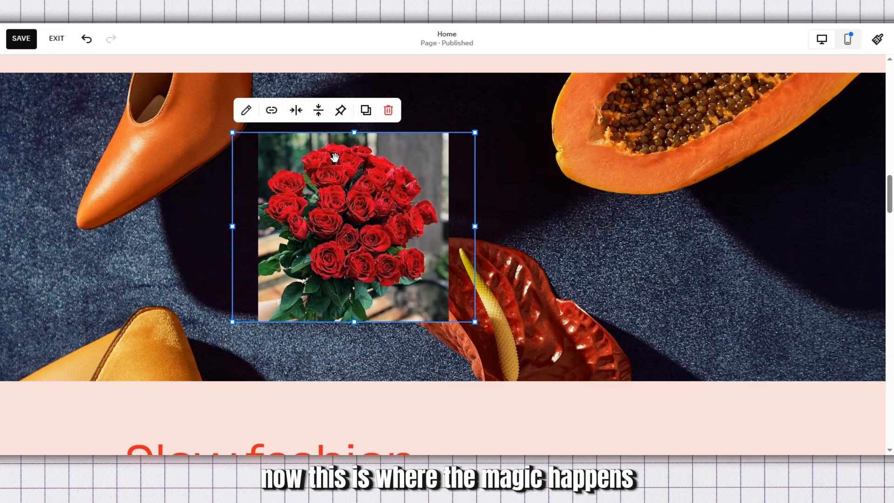
Step: Open the rose image's link settings and look through the available site pages, product tags and products as link destinations
{"action": "left_click", "coordinate": [273, 111]}
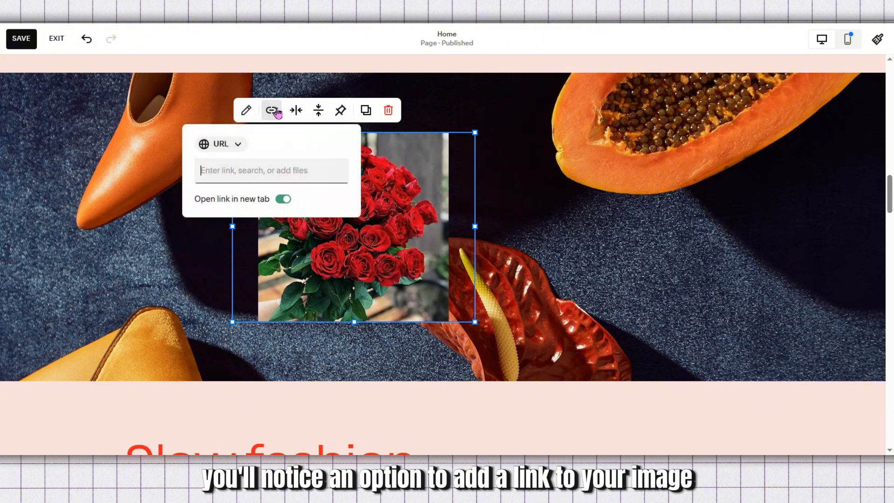
{"action": "left_click", "coordinate": [251, 172]}
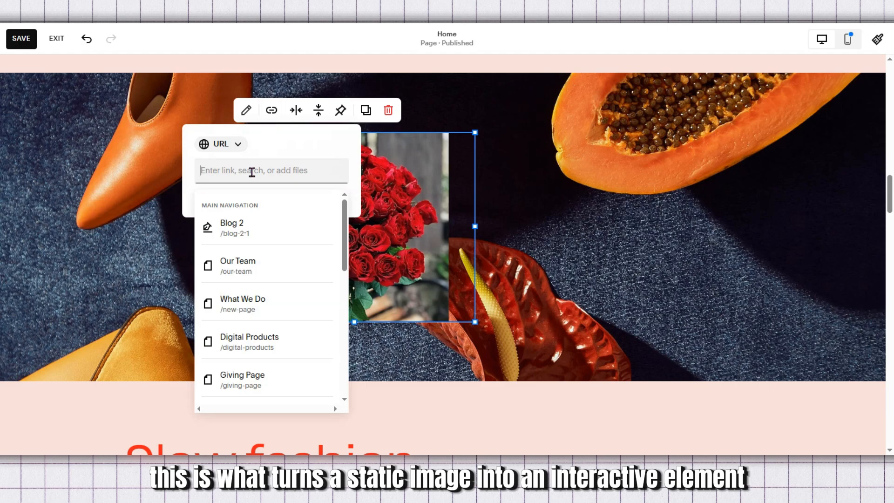
{"action": "scroll", "coordinate": [278, 275], "scroll_direction": "down", "scroll_amount": 5}
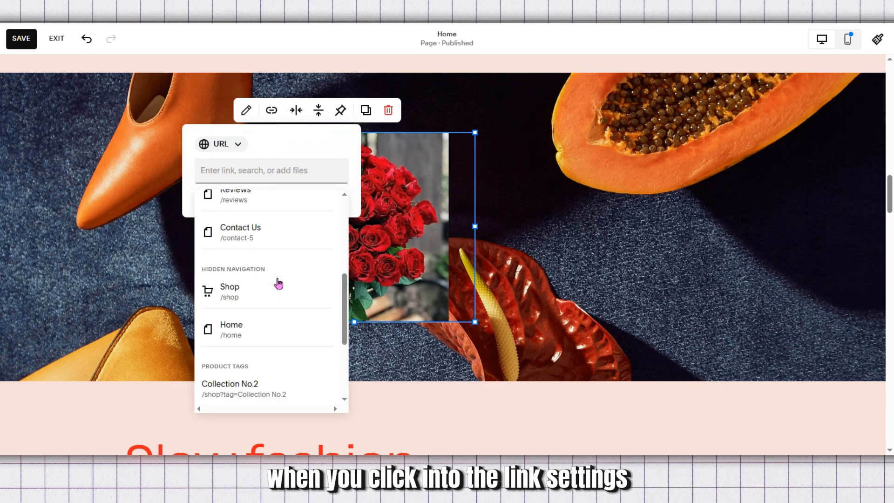
{"action": "scroll", "coordinate": [278, 298], "scroll_direction": "down", "scroll_amount": 3}
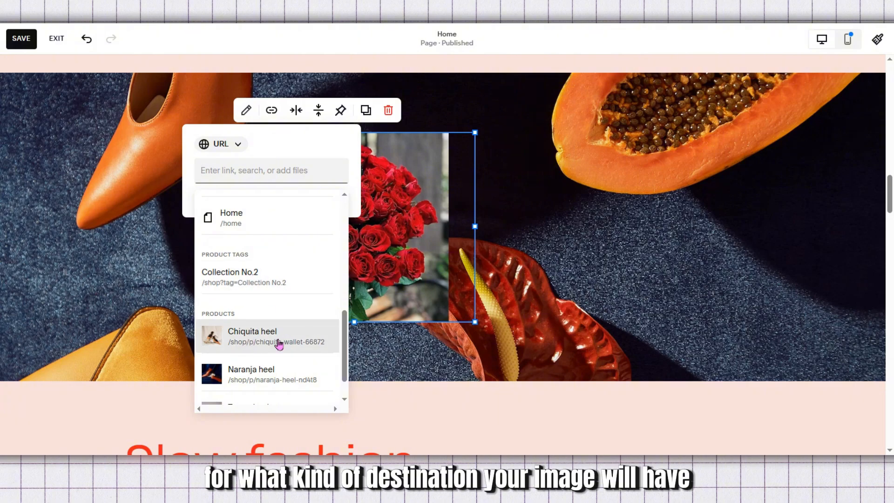
{"action": "scroll", "coordinate": [278, 345], "scroll_direction": "down", "scroll_amount": 2}
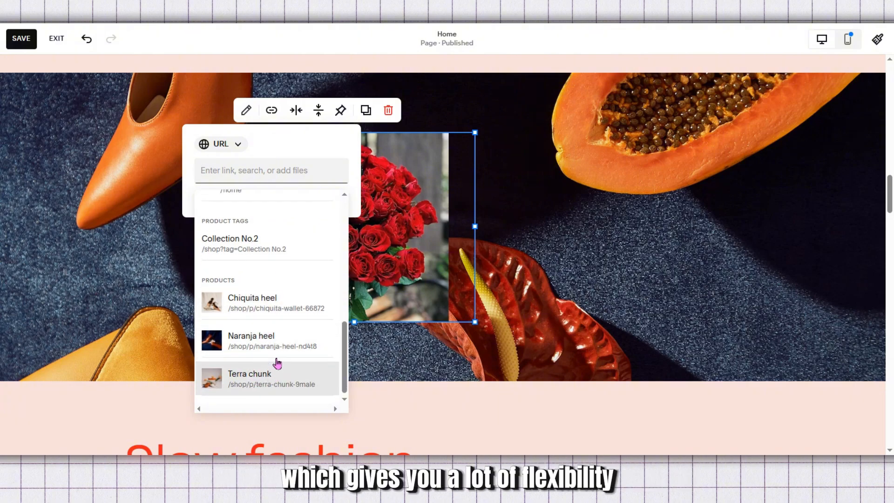
{"action": "scroll", "coordinate": [278, 363], "scroll_direction": "up", "scroll_amount": 10}
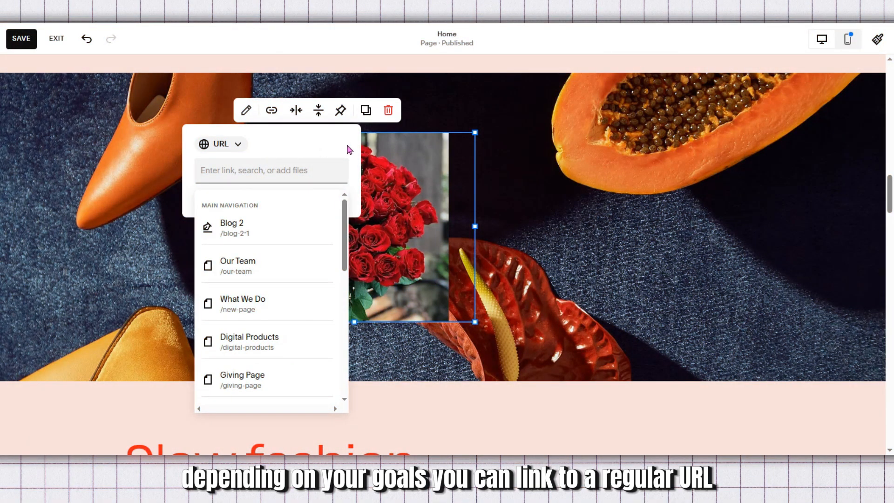
{"action": "left_click", "coordinate": [348, 148]}
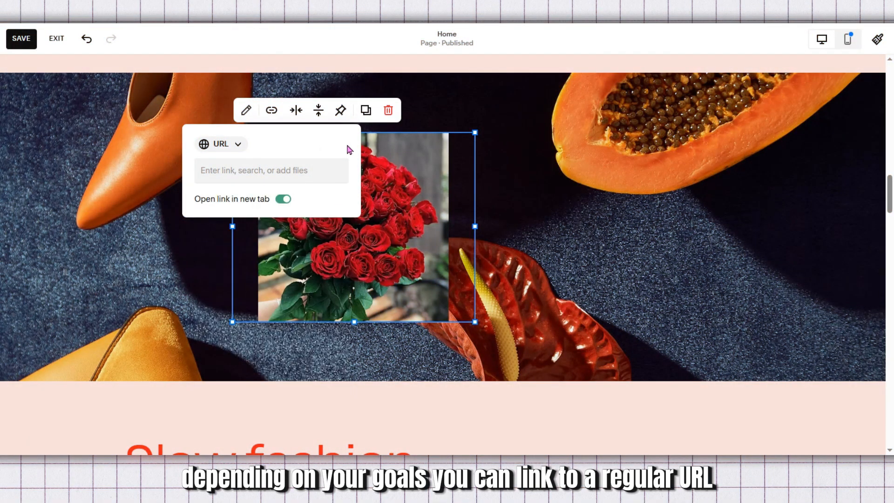
{"action": "left_click", "coordinate": [275, 169]}
{"action": "scroll", "coordinate": [291, 238], "scroll_direction": "down", "scroll_amount": 1}
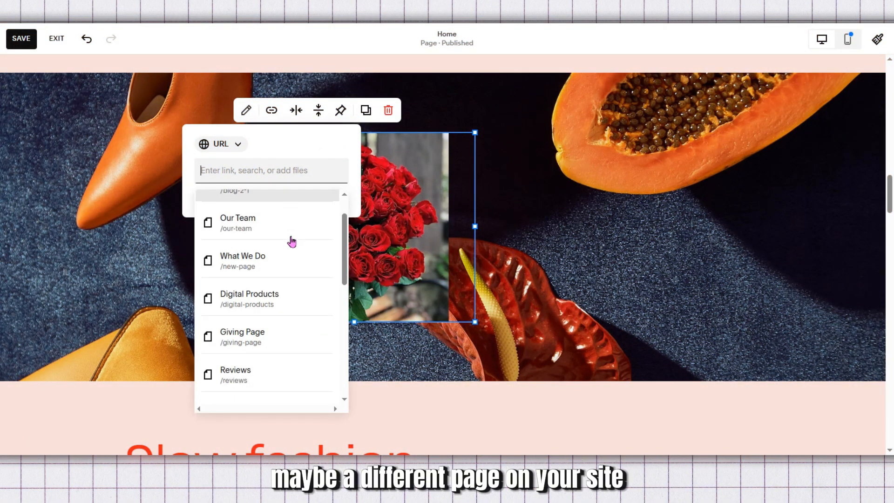
{"action": "scroll", "coordinate": [291, 241], "scroll_direction": "down", "scroll_amount": 3}
{"action": "scroll", "coordinate": [290, 252], "scroll_direction": "down", "scroll_amount": 5}
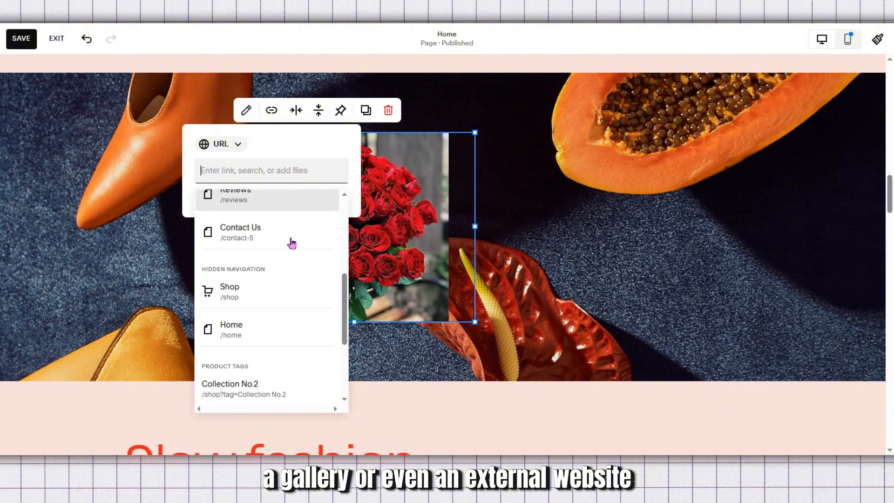
{"action": "scroll", "coordinate": [287, 273], "scroll_direction": "up", "scroll_amount": 10}
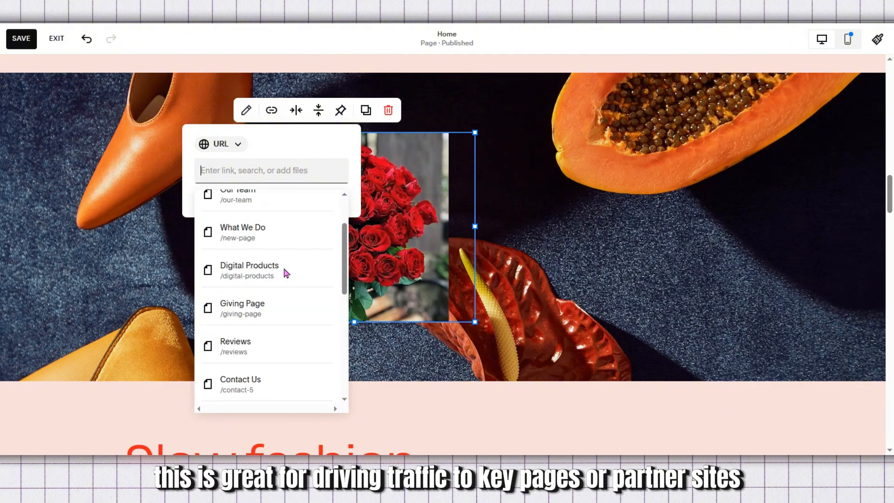
{"action": "left_click", "coordinate": [222, 144]}
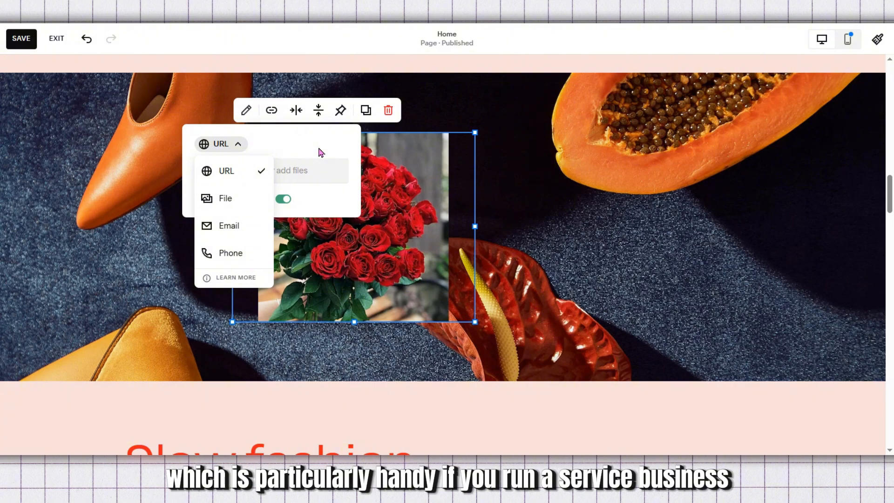
{"action": "left_click", "coordinate": [241, 172]}
{"action": "left_click", "coordinate": [248, 169]}
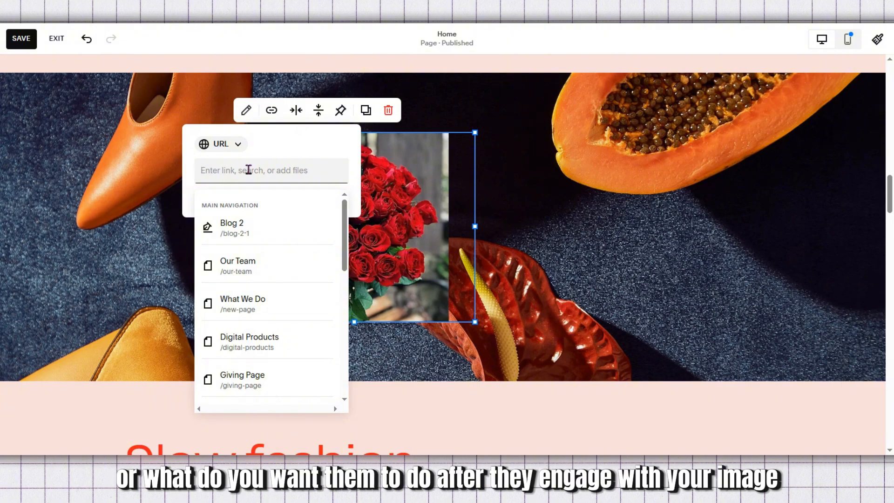
{"action": "type", "text": "ww"}
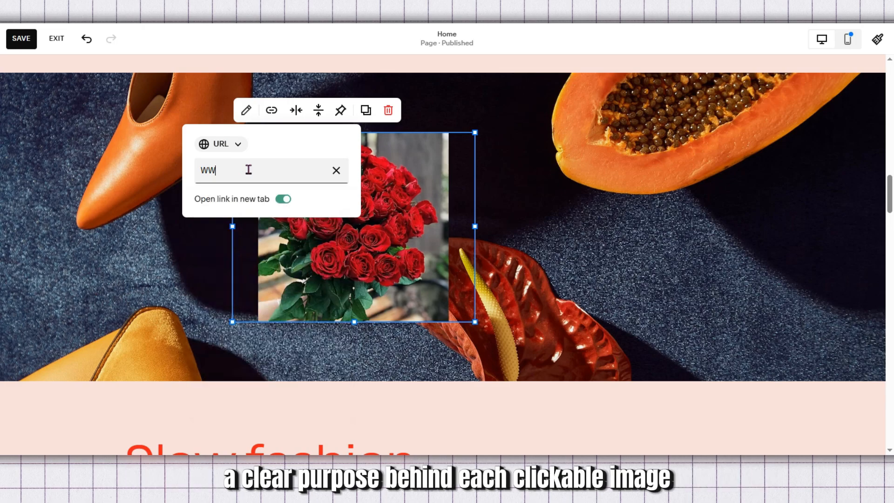
{"action": "key", "text": "BackSpace"}
{"action": "key", "text": "BackSpace"}
{"action": "type", "text": "ww"}
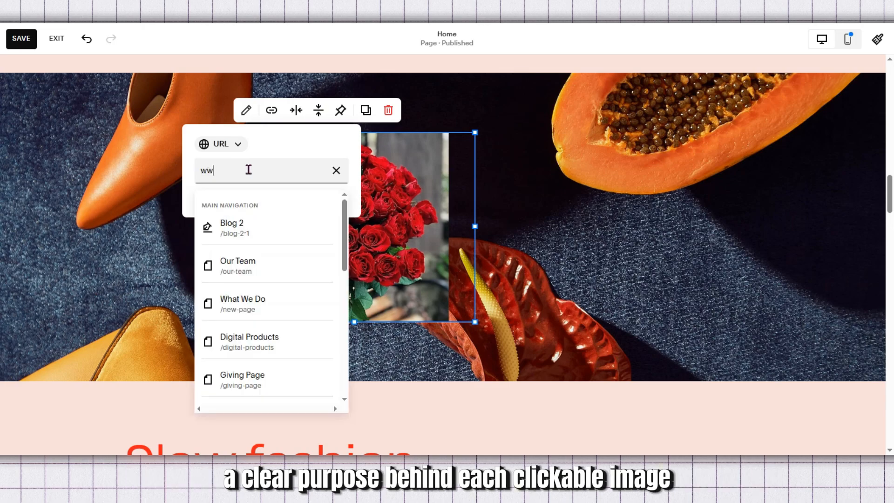
{"action": "type", "text": "w.goo"}
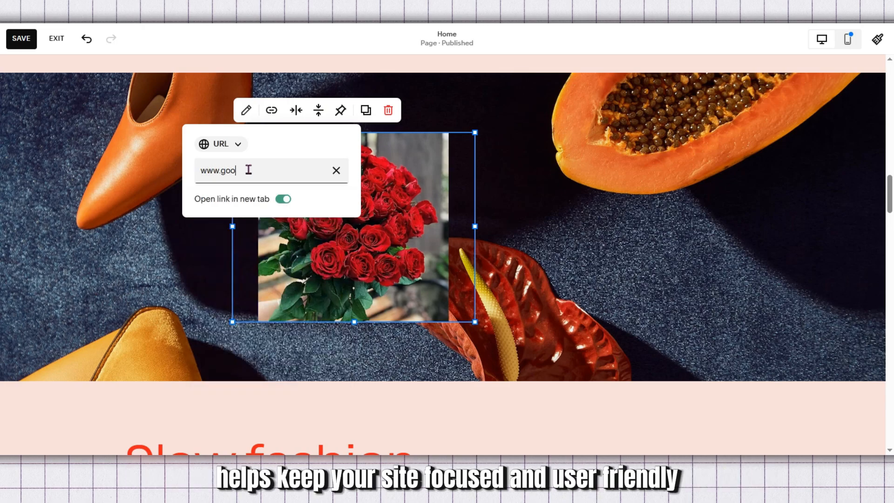
{"action": "type", "text": "gle.com"}
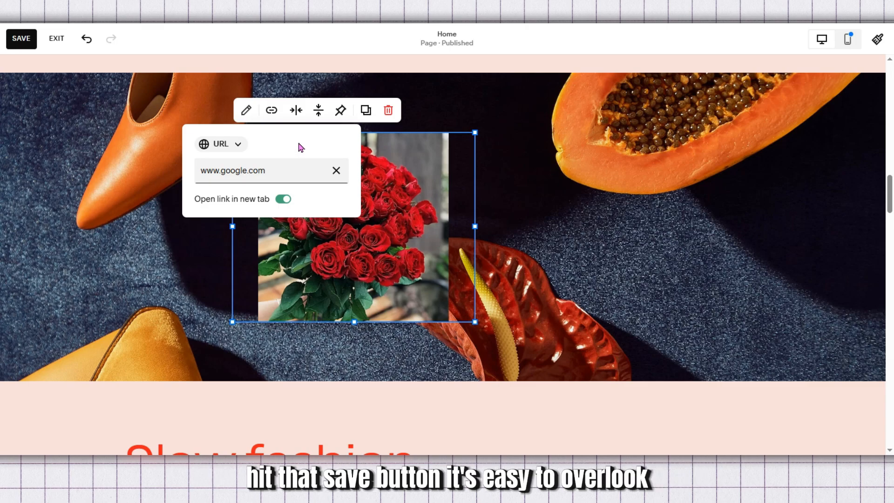
Step: Save the Home page changes, exit editing and return to the Website overview
{"action": "left_click", "coordinate": [23, 37]}
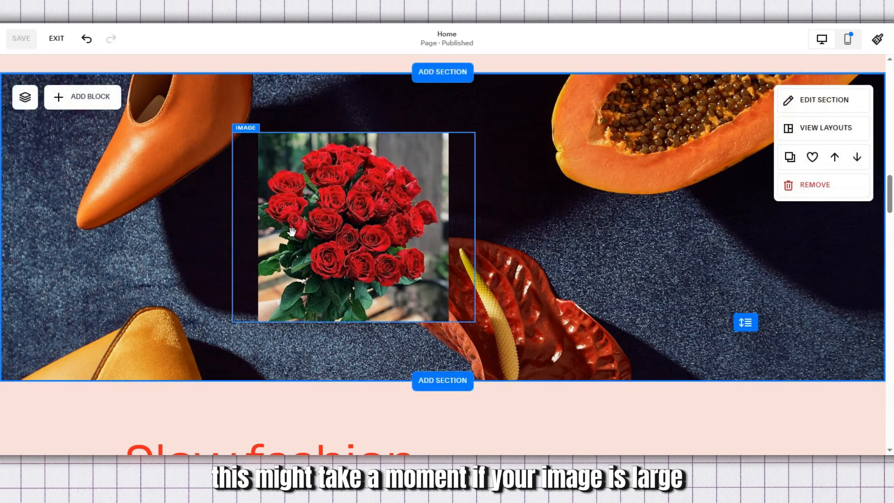
{"action": "left_click", "coordinate": [58, 37]}
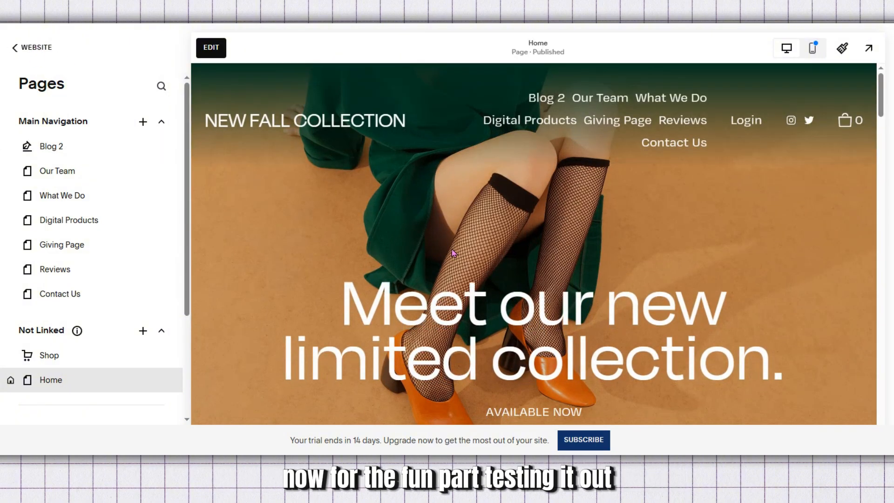
{"action": "left_click", "coordinate": [52, 49]}
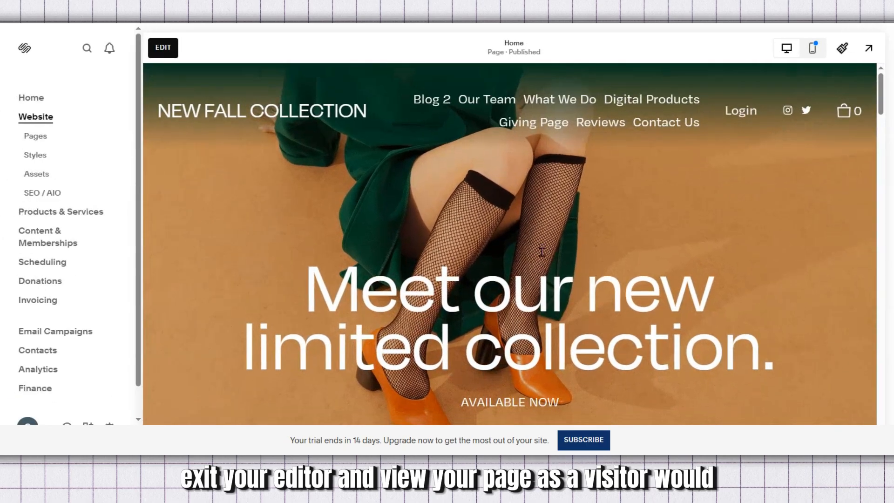
Step: Find the rose image in the Home page preview and follow its link to test it
{"action": "scroll", "coordinate": [544, 256], "scroll_direction": "down", "scroll_amount": 5}
{"action": "scroll", "coordinate": [543, 257], "scroll_direction": "down", "scroll_amount": 14}
{"action": "scroll", "coordinate": [541, 249], "scroll_direction": "up", "scroll_amount": 4}
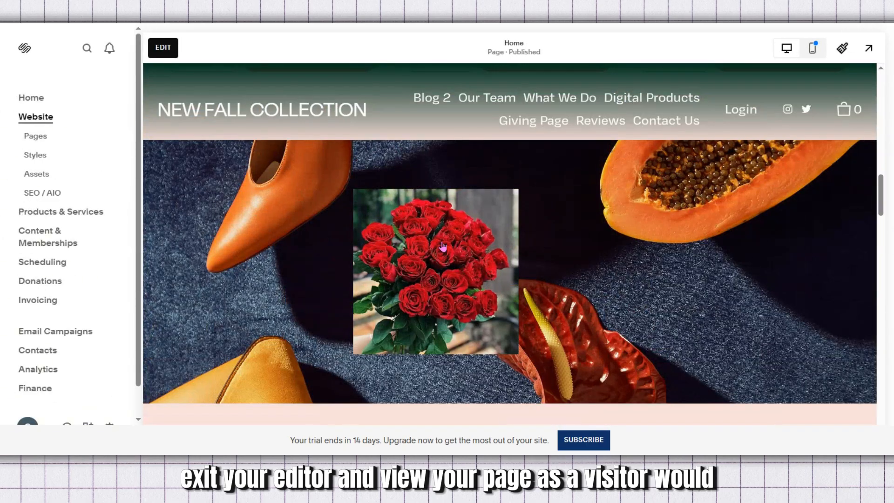
{"action": "left_click", "coordinate": [470, 274]}
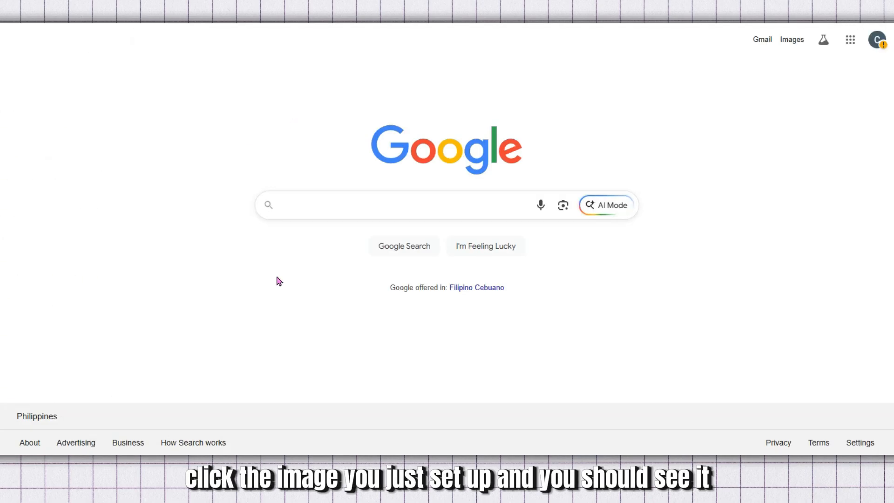